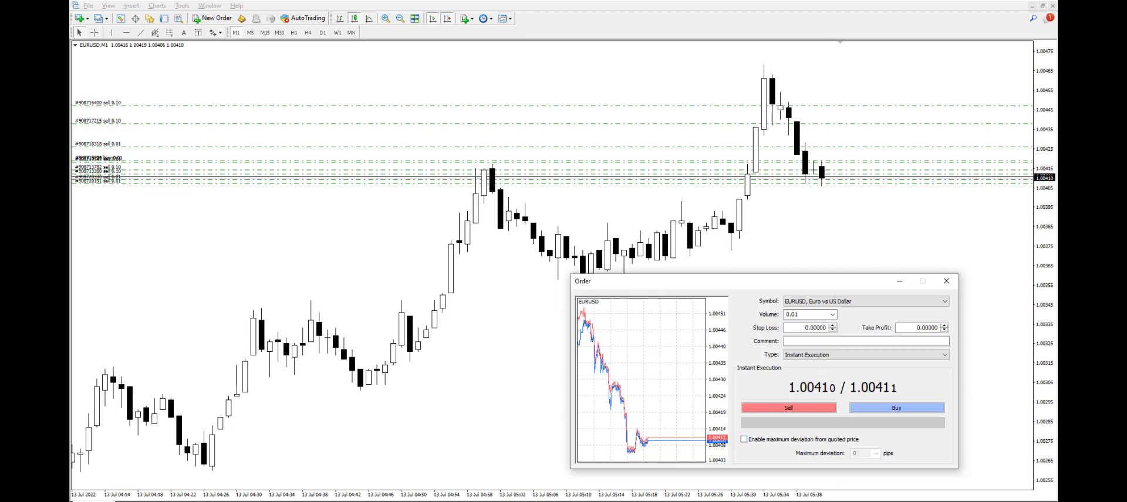
Turn WiFi back on and keep resubmitting the instant-execution sell order for 0.01 lots of EURUSD until it executes
{"action": "left_click", "coordinate": [1022, 501]}
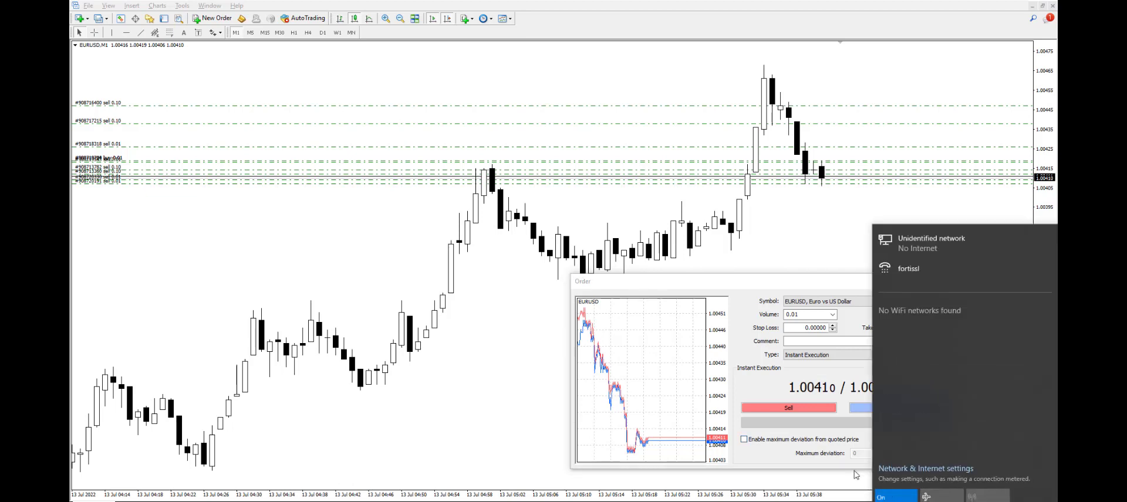
{"action": "left_click", "coordinate": [808, 434]}
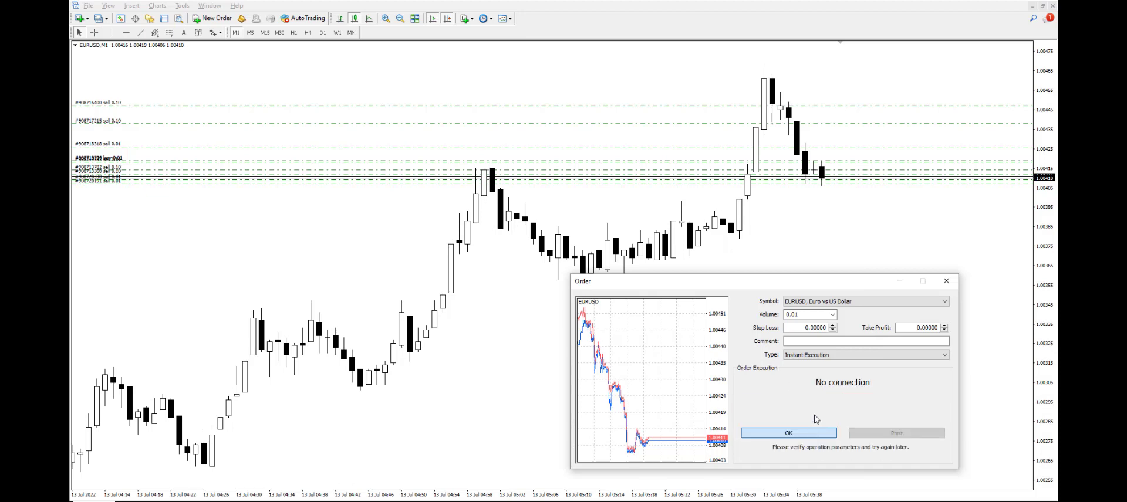
{"action": "left_click", "coordinate": [814, 435]}
{"action": "left_click", "coordinate": [812, 432]}
{"action": "left_click", "coordinate": [813, 410]}
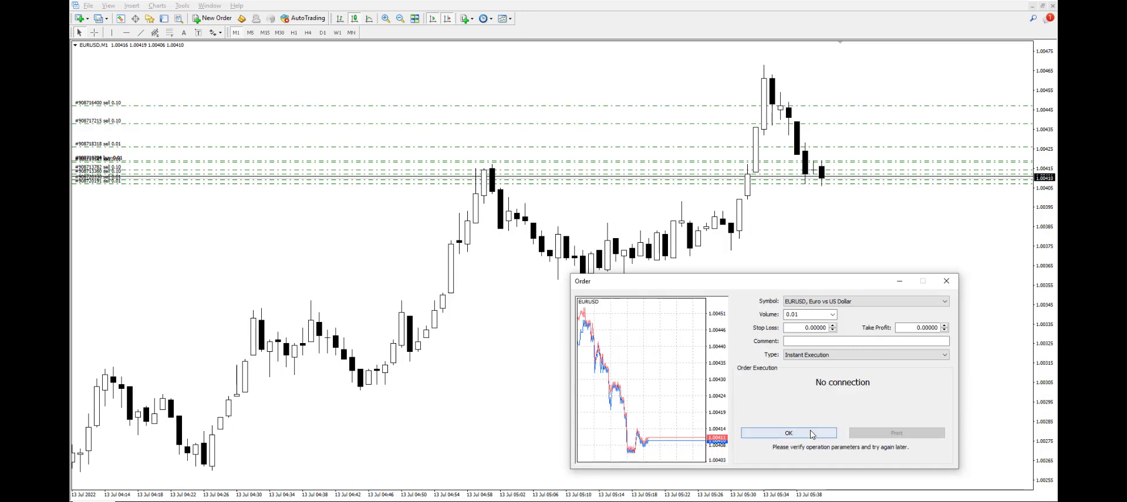
{"action": "left_click", "coordinate": [813, 433]}
{"action": "left_click", "coordinate": [813, 409]}
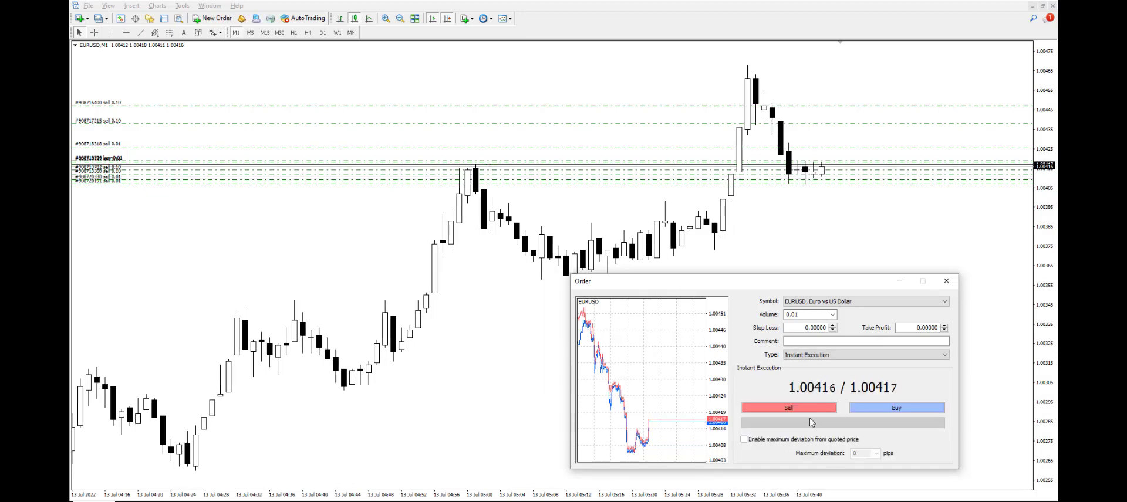
{"action": "left_click", "coordinate": [813, 409]}
{"action": "left_click", "coordinate": [814, 433]}
{"action": "left_click", "coordinate": [813, 409]}
{"action": "left_click", "coordinate": [814, 432]}
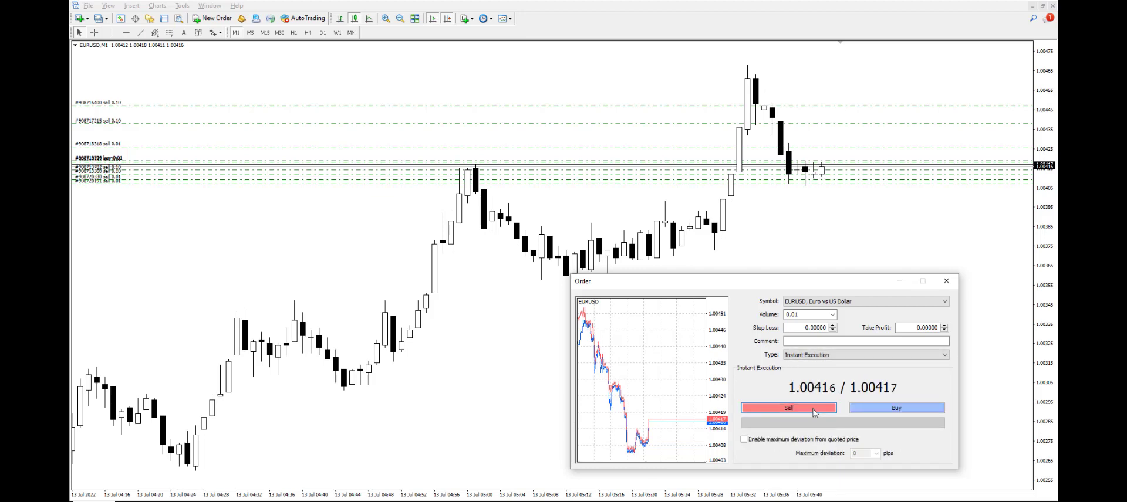
{"action": "left_click", "coordinate": [813, 409]}
{"action": "left_click", "coordinate": [813, 432]}
{"action": "left_click", "coordinate": [813, 409]}
{"action": "left_click", "coordinate": [814, 431]}
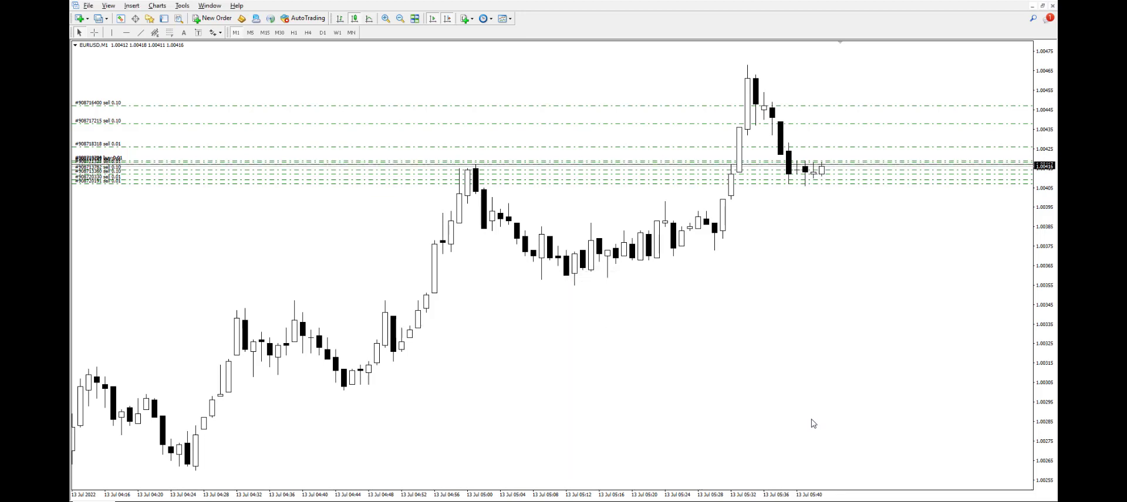
Open a new EURUSD order window and try to sell 0.01 lots with instant execution
{"action": "left_click", "coordinate": [213, 18]}
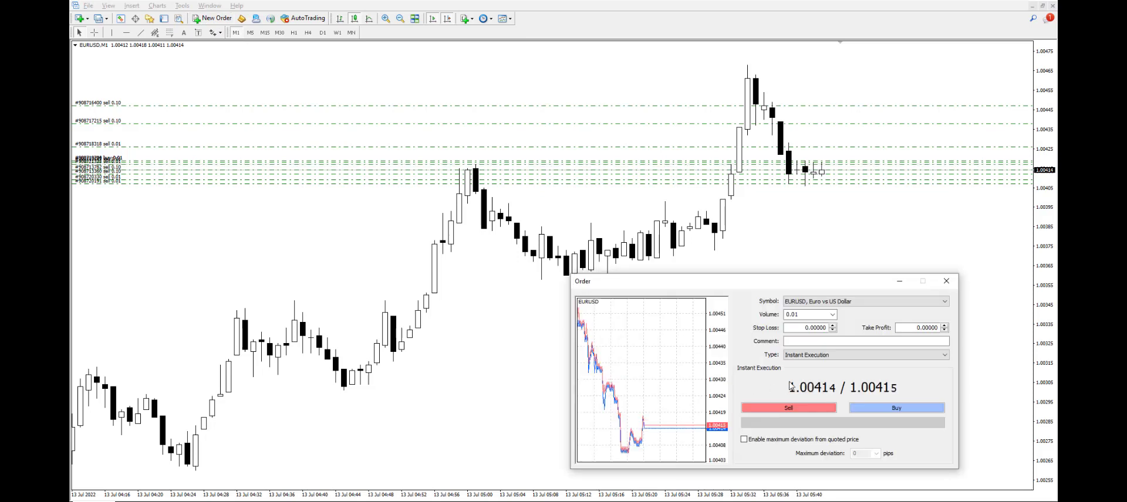
{"action": "left_click", "coordinate": [788, 407]}
{"action": "left_click", "coordinate": [792, 430]}
{"action": "left_click", "coordinate": [795, 408]}
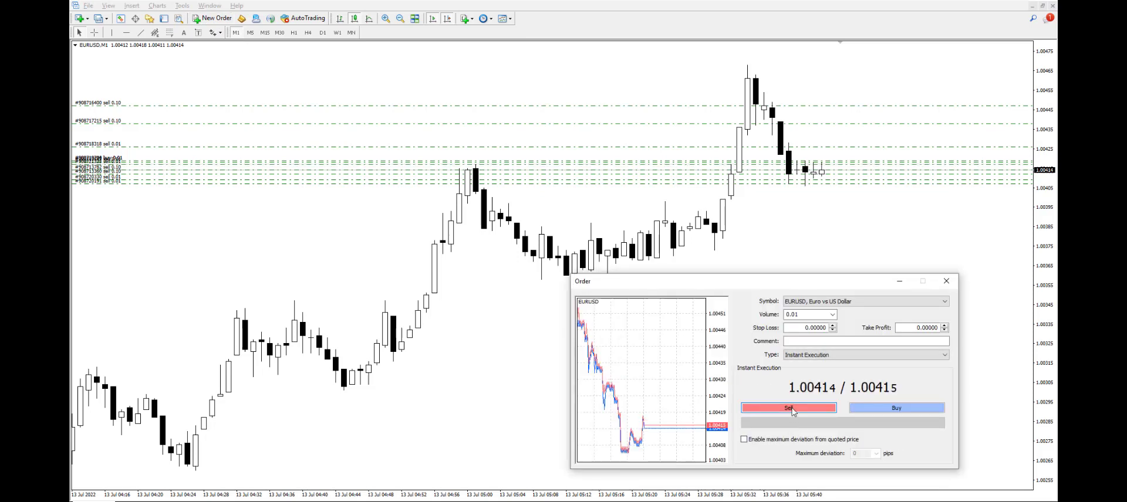
{"action": "left_click", "coordinate": [801, 432]}
Try repeatedly to buy 0.01 lots of EURUSD with instant execution, dismissing each rejection
{"action": "left_click", "coordinate": [860, 409]}
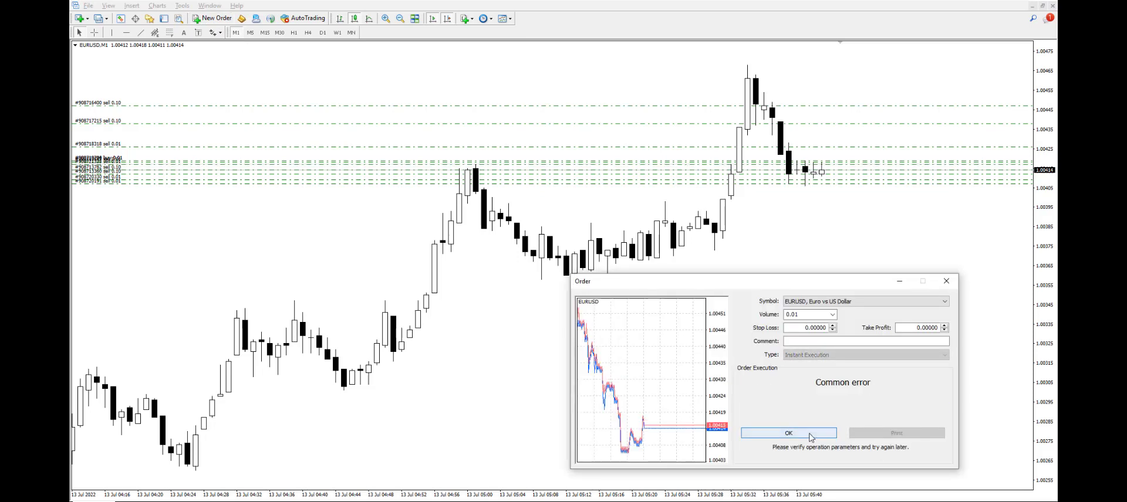
{"action": "left_click", "coordinate": [794, 433]}
{"action": "left_click", "coordinate": [862, 409]}
{"action": "left_click", "coordinate": [809, 433]}
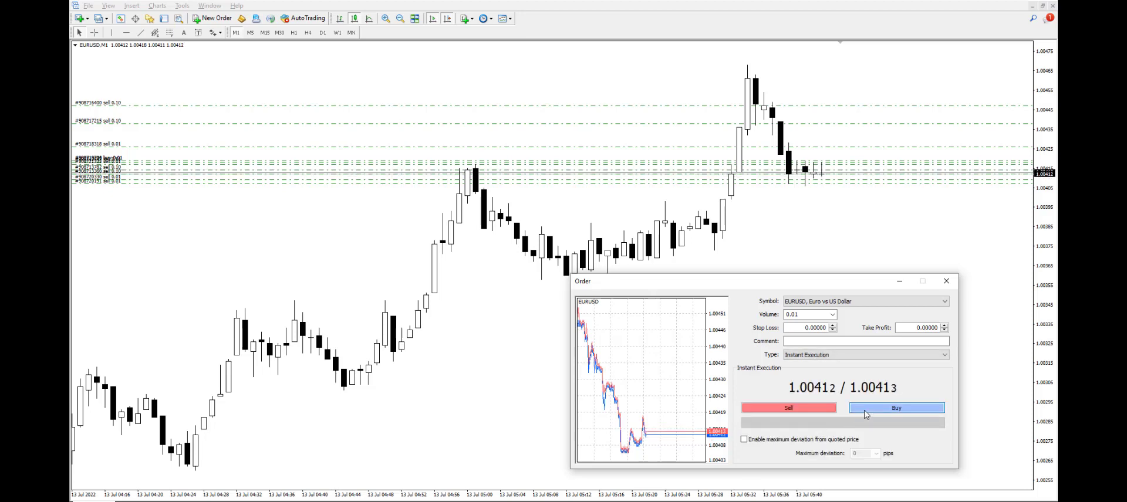
{"action": "left_click", "coordinate": [863, 409]}
{"action": "left_click", "coordinate": [862, 409]}
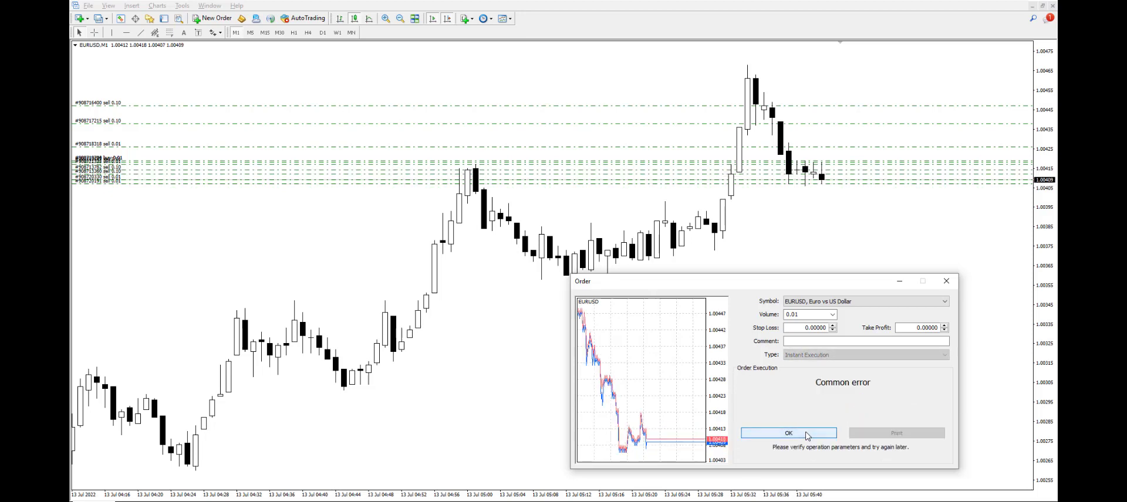
{"action": "left_click", "coordinate": [793, 434]}
{"action": "left_click", "coordinate": [869, 411]}
{"action": "left_click", "coordinate": [792, 433]}
{"action": "left_click", "coordinate": [863, 409]}
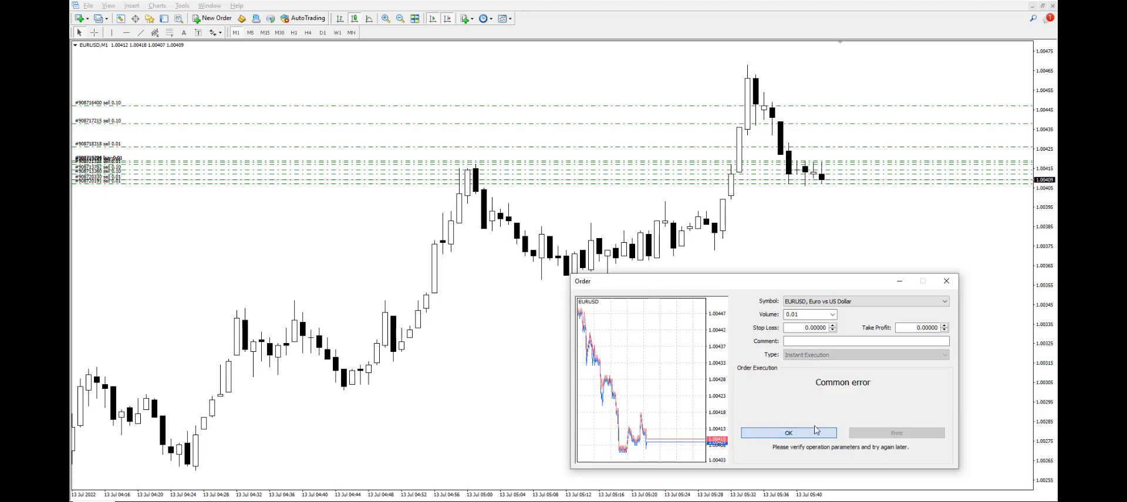
{"action": "left_click", "coordinate": [815, 433]}
Check the trade server connection list and retry selling 0.01 lots of EURUSD
{"action": "left_click", "coordinate": [964, 500]}
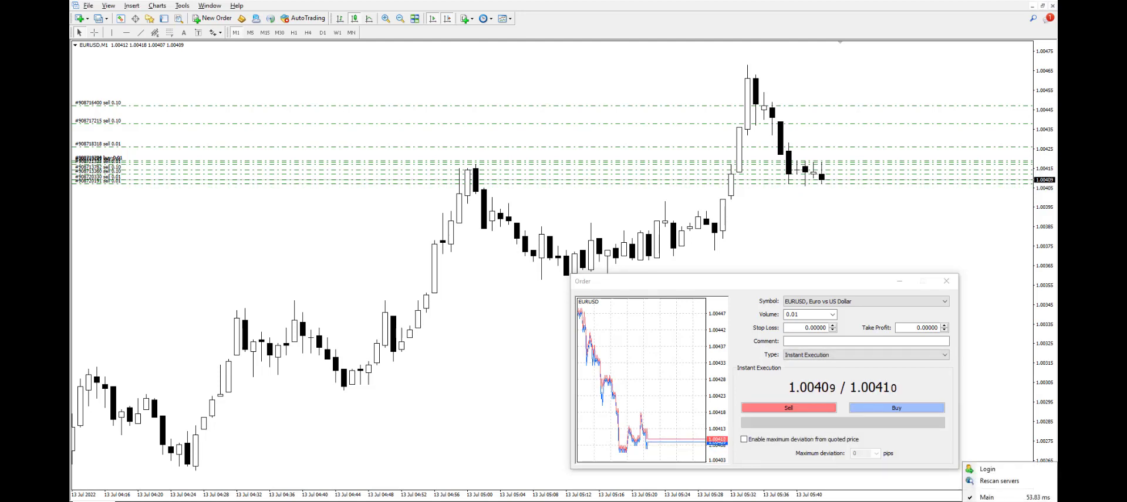
{"action": "left_click", "coordinate": [796, 411]}
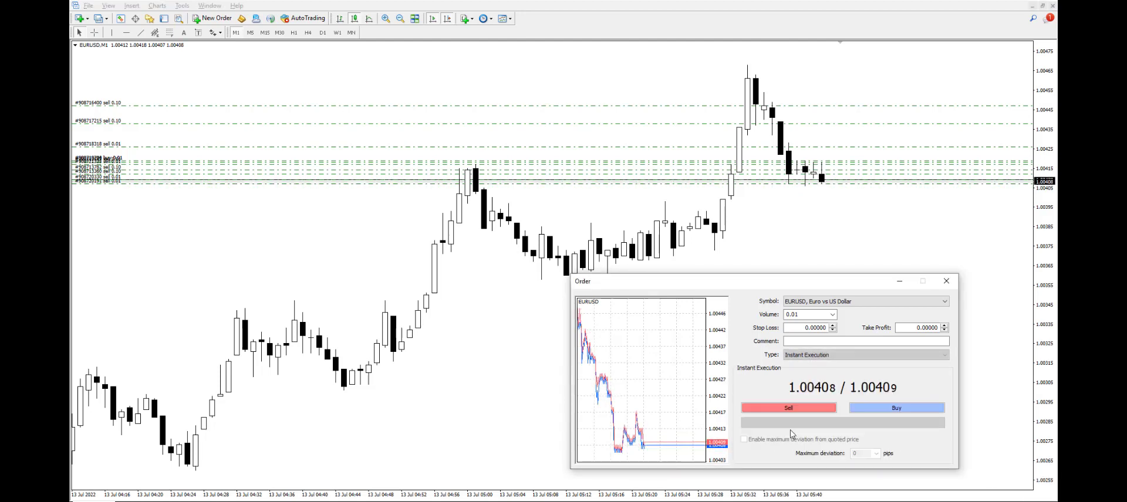
{"action": "left_click", "coordinate": [796, 413]}
{"action": "left_click", "coordinate": [794, 433]}
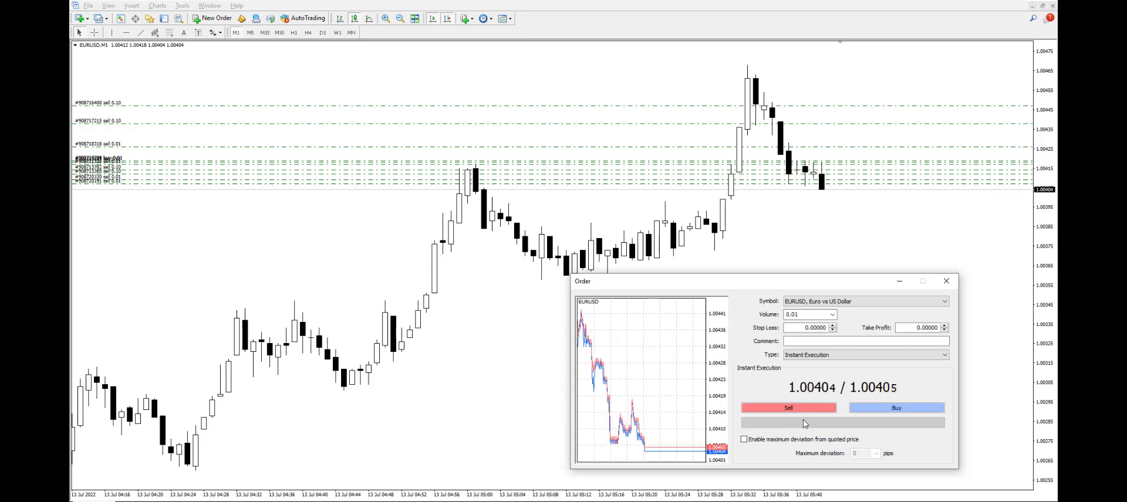
{"action": "left_click", "coordinate": [807, 412]}
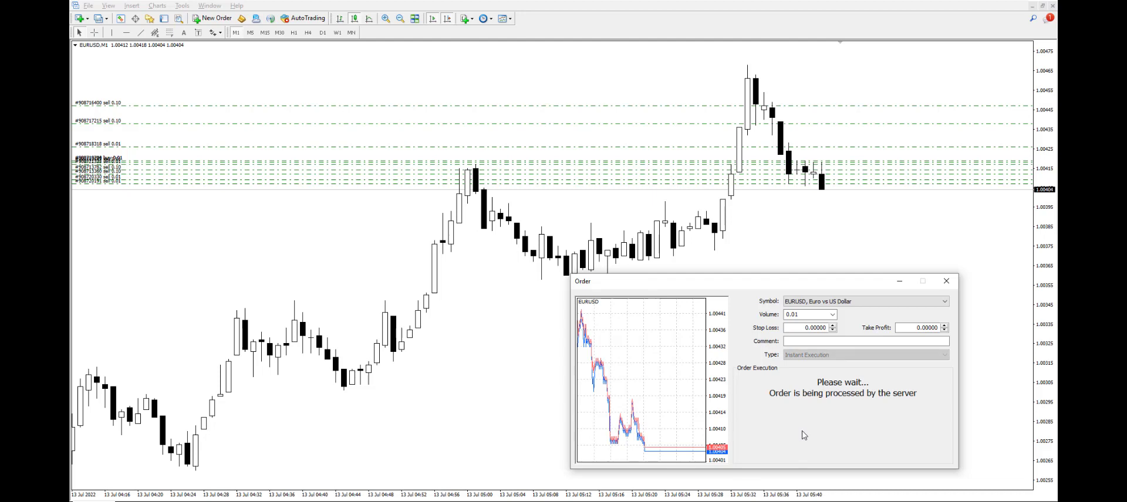
{"action": "left_click", "coordinate": [788, 433]}
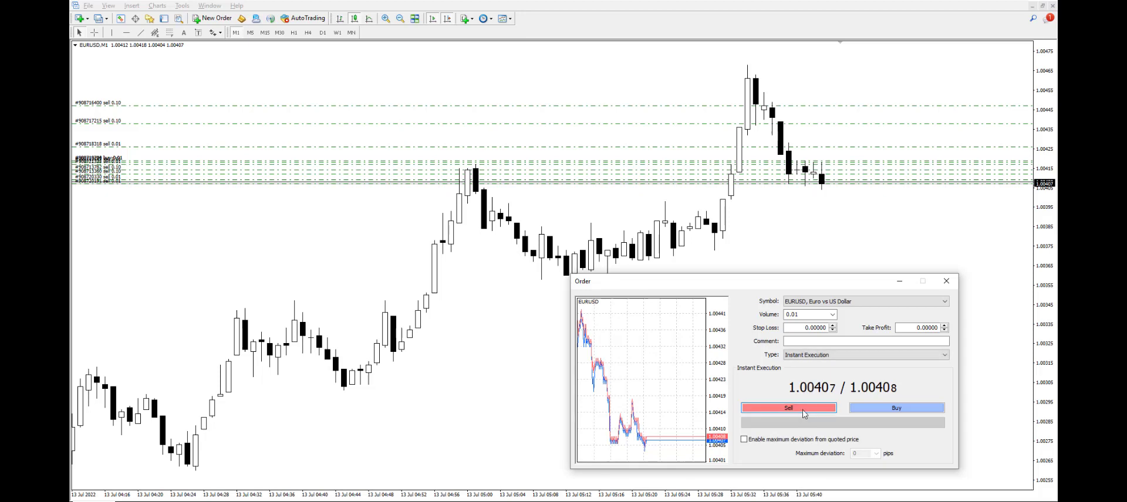
Keep resubmitting the 0.01-lot EURUSD sell order after each rejection until it executes, and dismiss the confirmation
{"action": "left_click", "coordinate": [805, 410]}
{"action": "left_click", "coordinate": [789, 433]}
{"action": "left_click", "coordinate": [806, 408]}
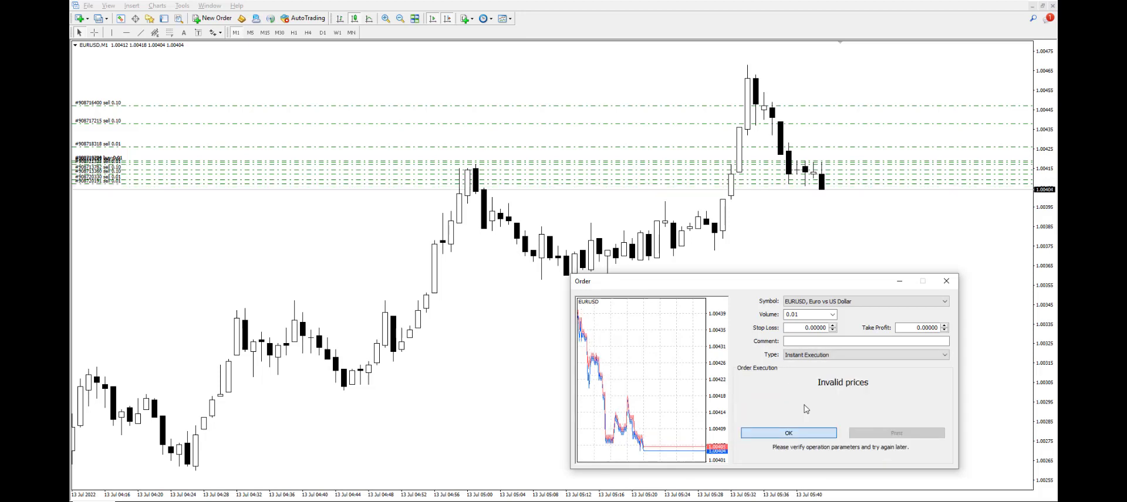
{"action": "left_click", "coordinate": [804, 436]}
{"action": "left_click", "coordinate": [806, 411]}
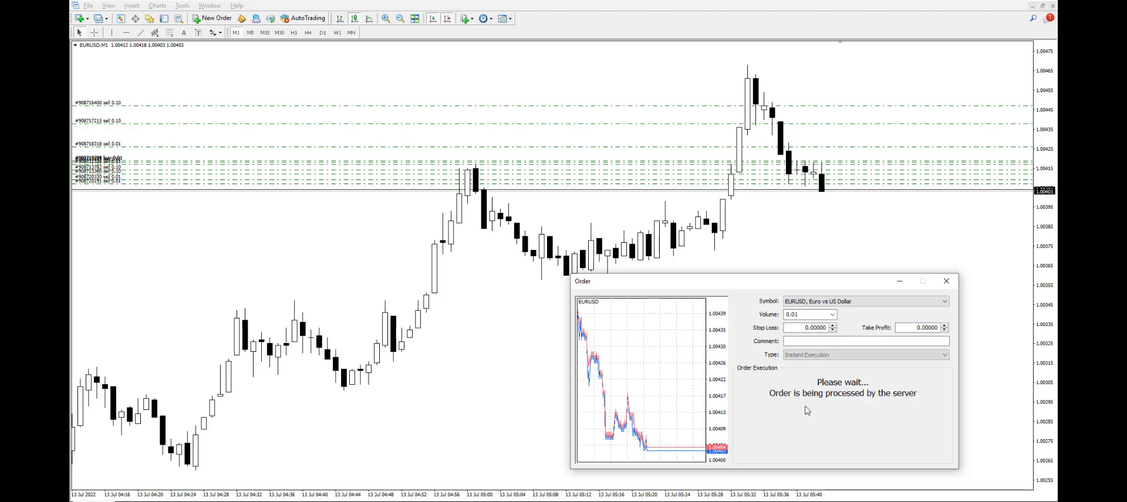
{"action": "left_click", "coordinate": [806, 434]}
{"action": "left_click", "coordinate": [807, 410]}
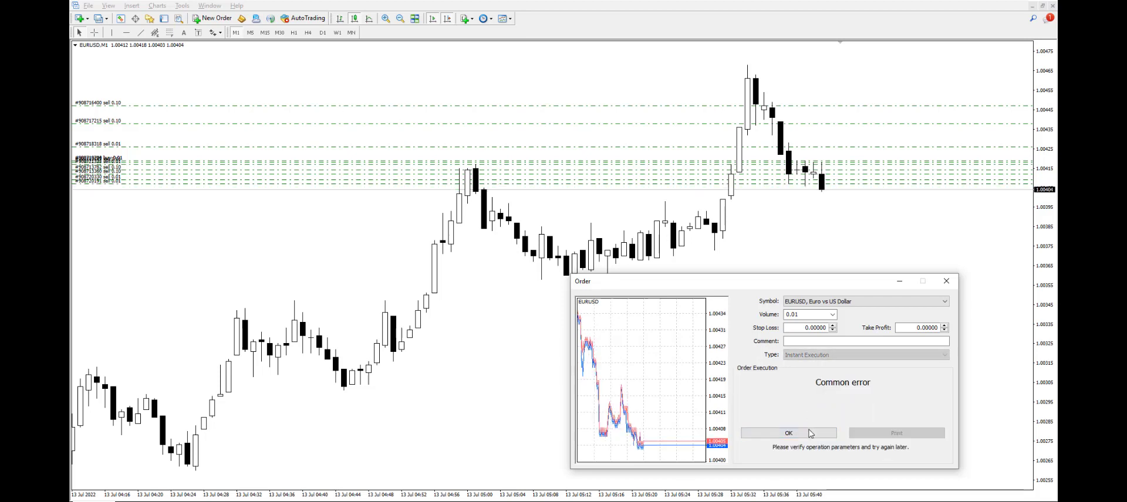
{"action": "left_click", "coordinate": [808, 433]}
{"action": "left_click", "coordinate": [808, 410]}
{"action": "left_click", "coordinate": [808, 434]}
{"action": "left_click", "coordinate": [810, 413]}
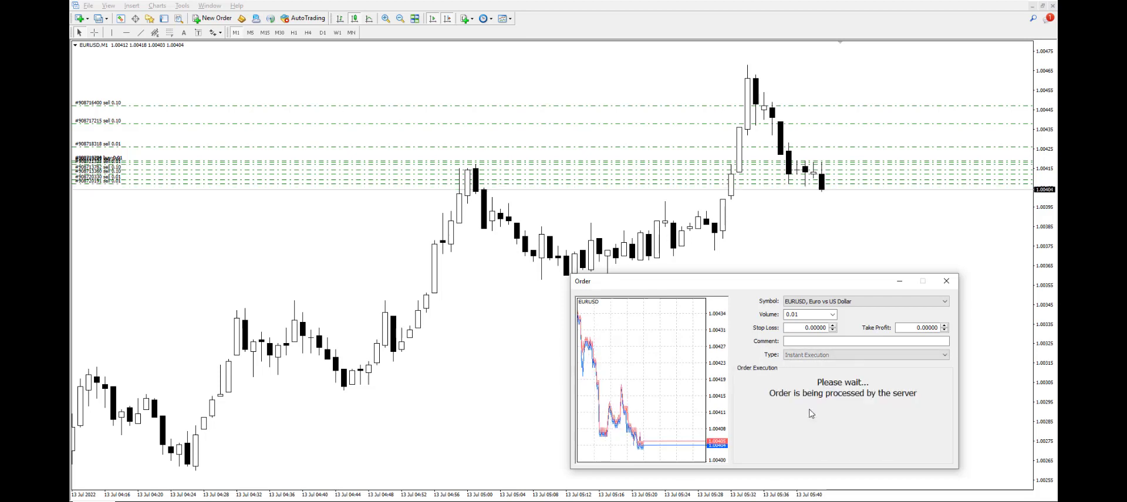
{"action": "left_click", "coordinate": [808, 433]}
{"action": "left_click", "coordinate": [807, 411]}
{"action": "left_click", "coordinate": [806, 433]}
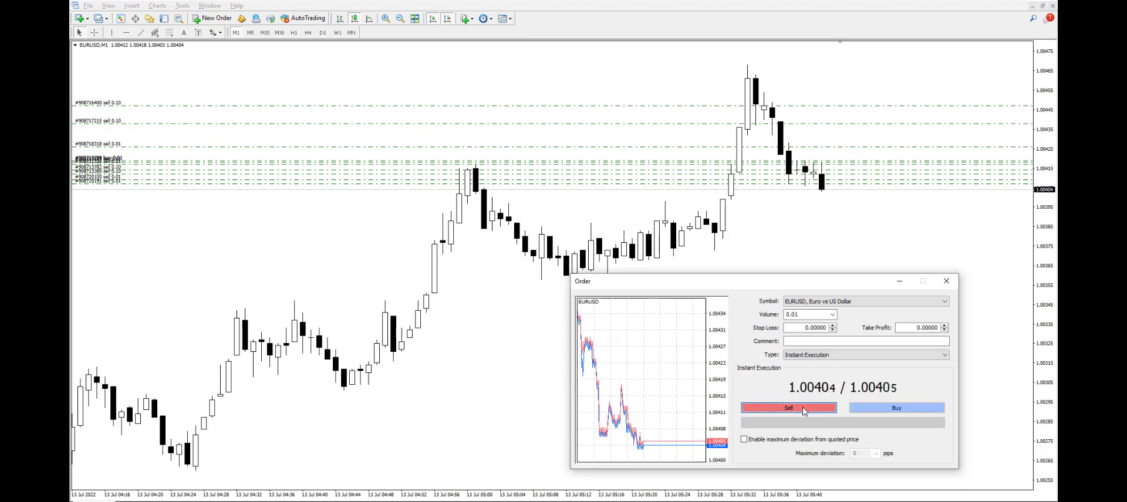
{"action": "left_click", "coordinate": [804, 411]}
{"action": "left_click", "coordinate": [808, 433]}
{"action": "left_click", "coordinate": [805, 410]}
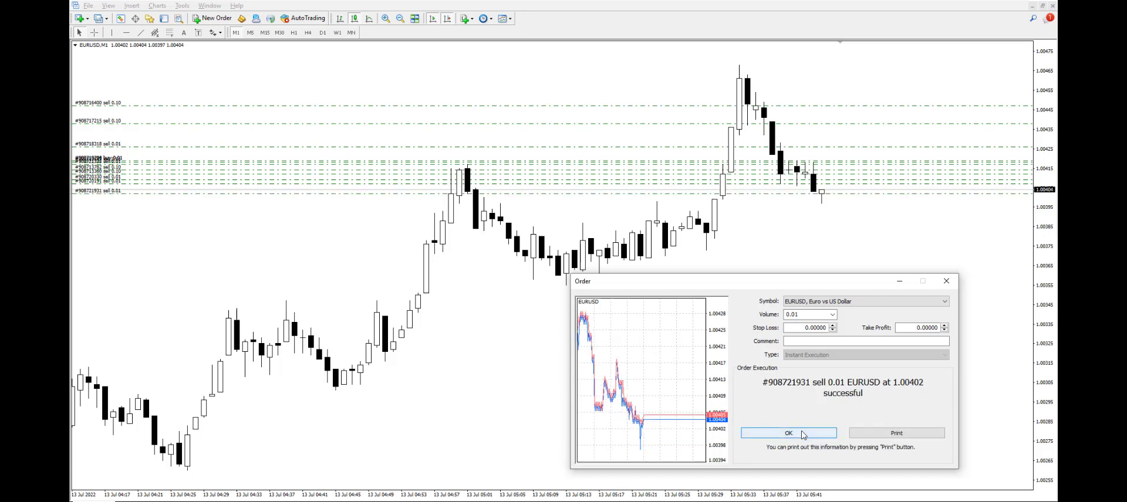
{"action": "left_click", "coordinate": [803, 435]}
Place a new instant-execution order to sell 0.01 lots of EURUSD and close its confirmation
{"action": "left_click", "coordinate": [212, 18]}
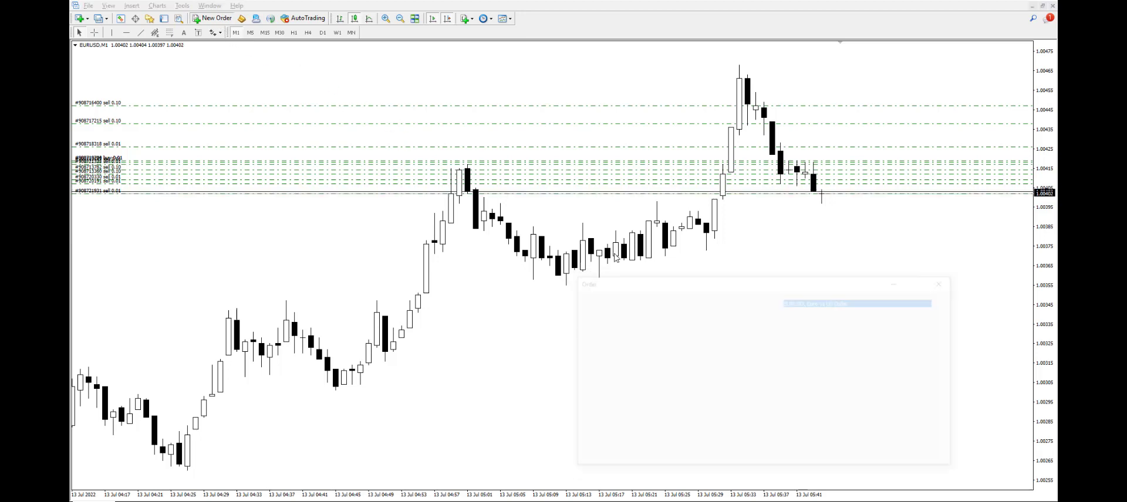
{"action": "left_click", "coordinate": [852, 413]}
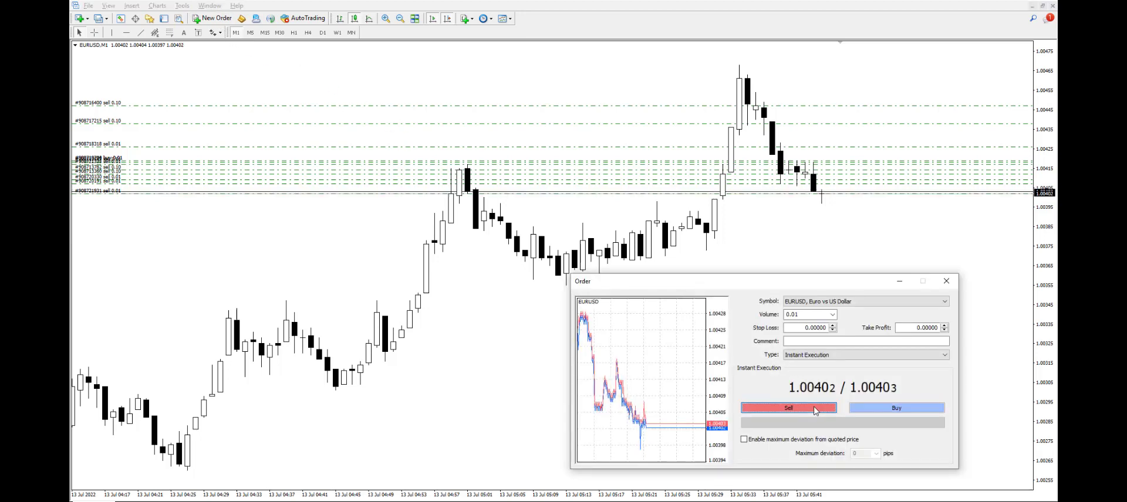
{"action": "left_click", "coordinate": [802, 435]}
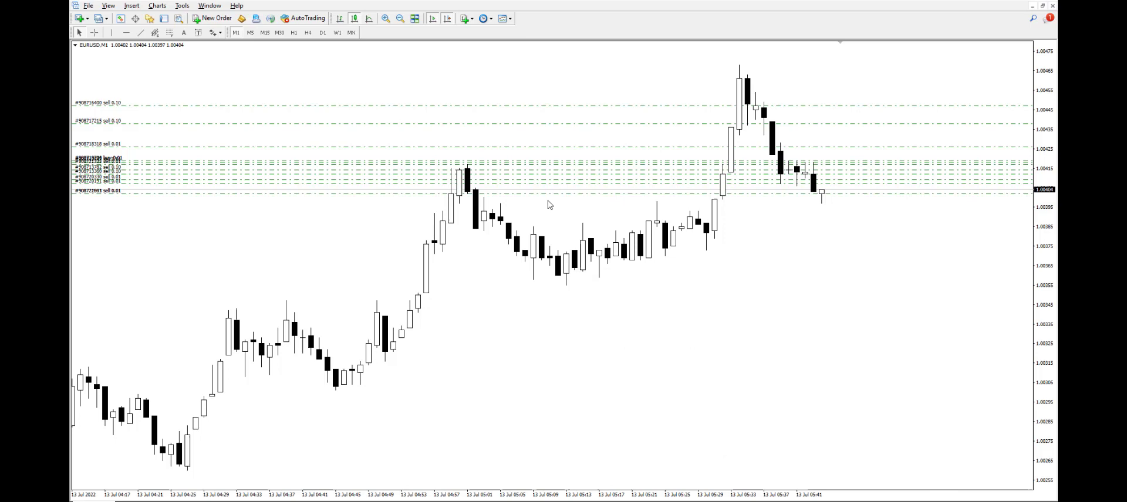
Place another 0.01-lot EURUSD sell order, resubmitting it at the updated price, and close the order window
{"action": "left_click", "coordinate": [212, 18]}
{"action": "left_click", "coordinate": [804, 411]}
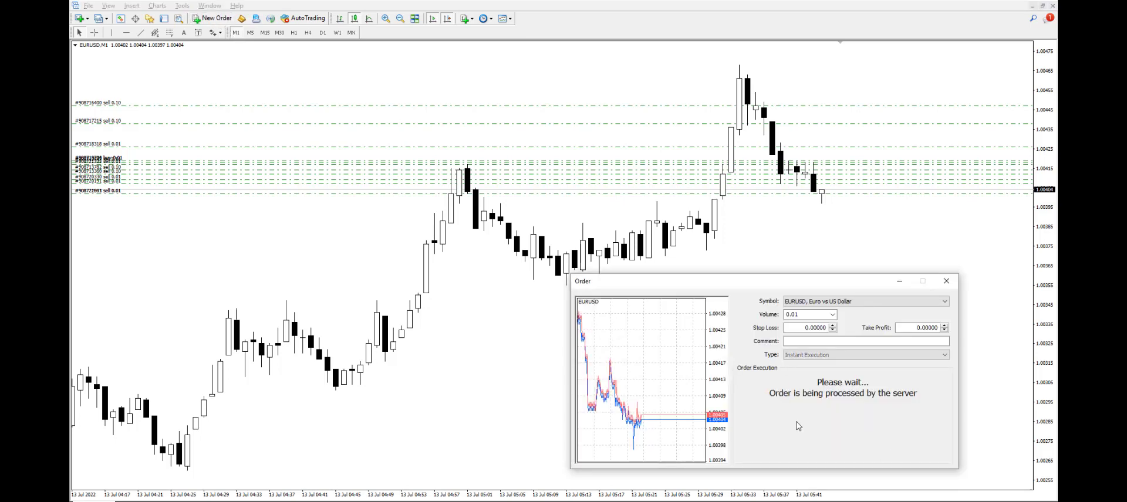
{"action": "left_click", "coordinate": [788, 408]}
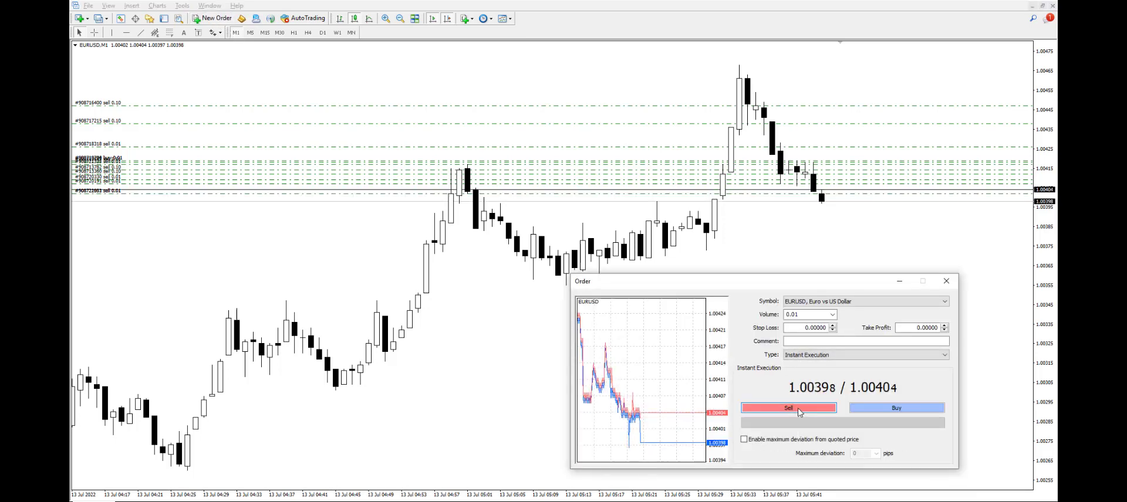
{"action": "left_click", "coordinate": [804, 434]}
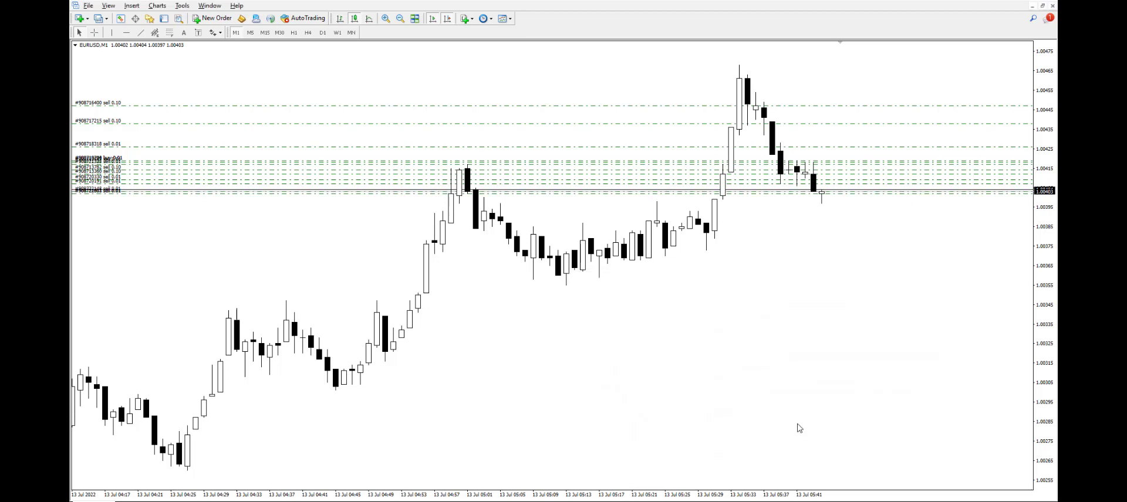
Open a new EURUSD order window and turn WiFi off while it stays open
{"action": "left_click", "coordinate": [212, 18]}
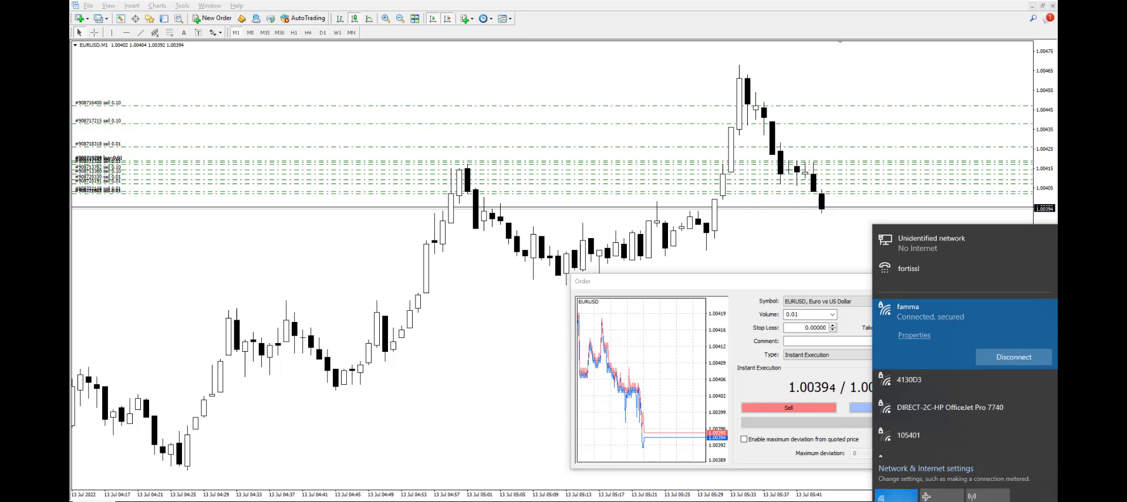
{"action": "left_click", "coordinate": [895, 496]}
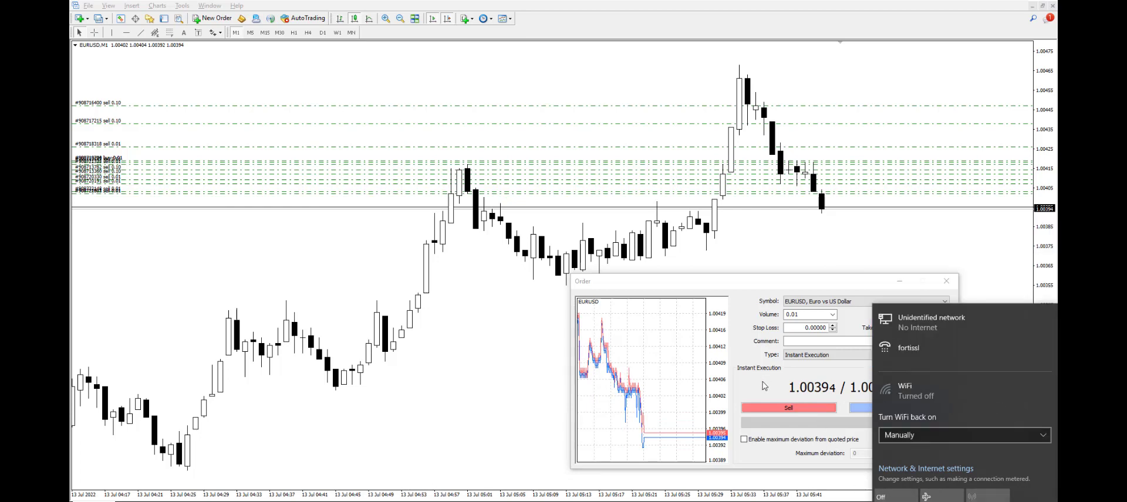
{"action": "left_click", "coordinate": [764, 385]}
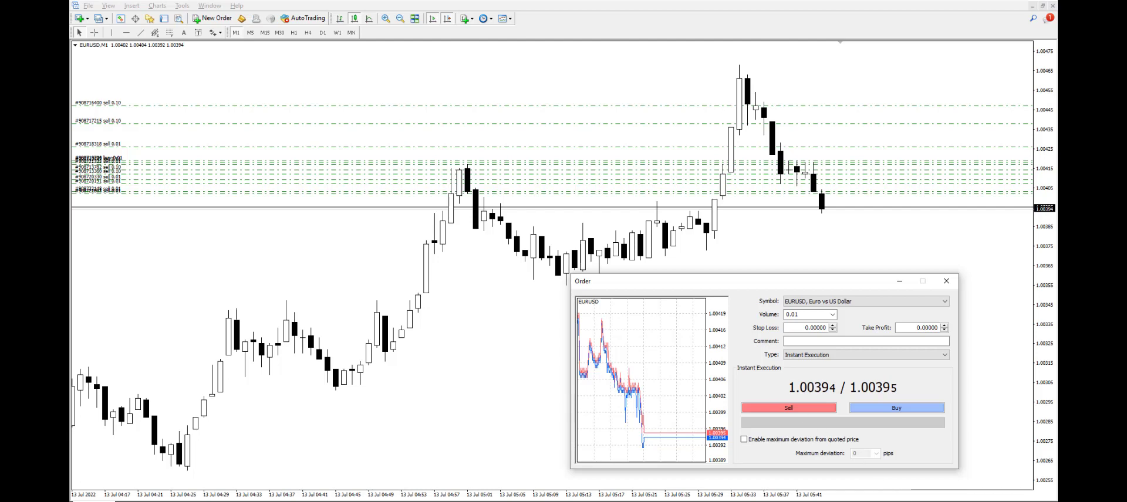
Turn WiFi back on and sell 0.01 lots of EURUSD from the open order window
{"action": "left_click", "coordinate": [992, 501]}
{"action": "left_click", "coordinate": [886, 496]}
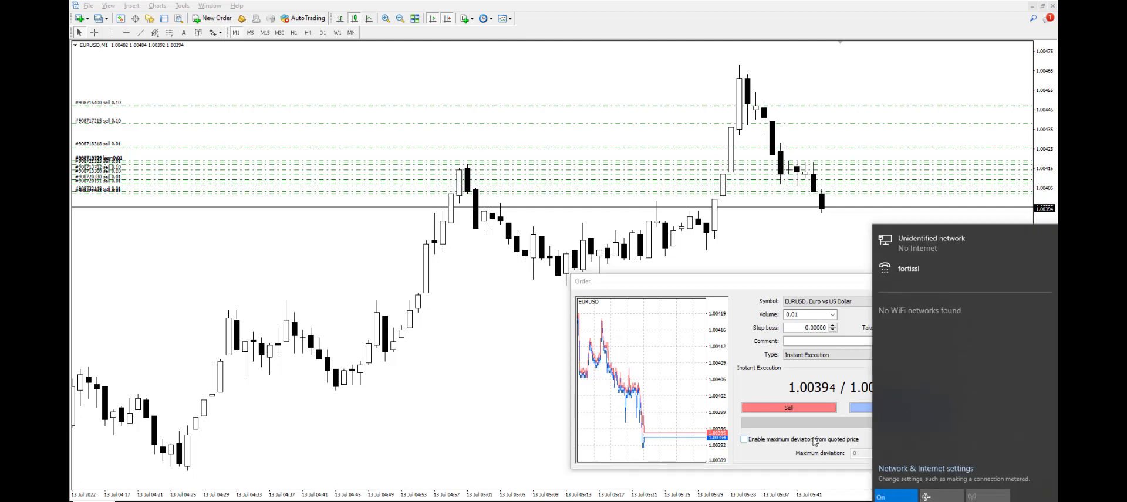
{"action": "left_click", "coordinate": [765, 453]}
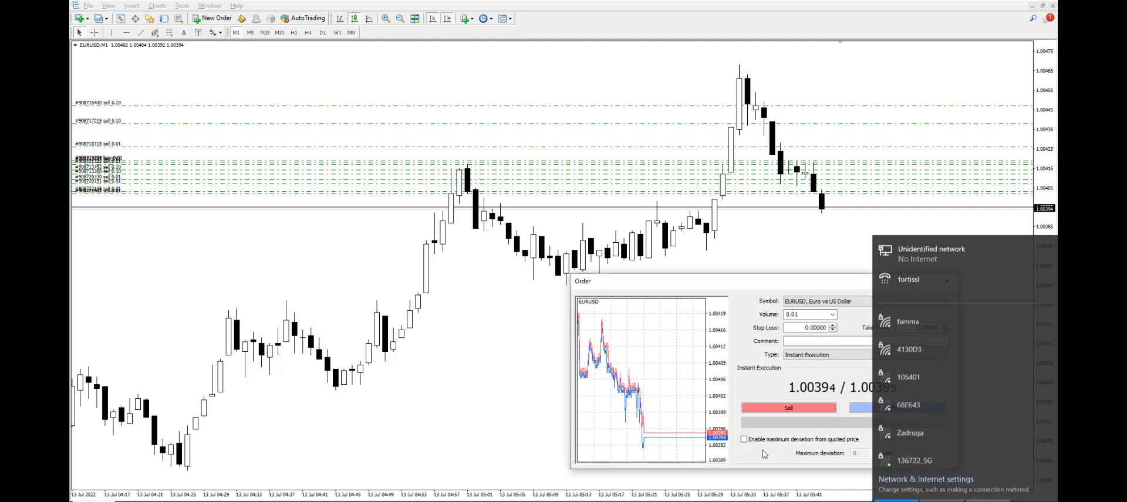
{"action": "left_click", "coordinate": [798, 406]}
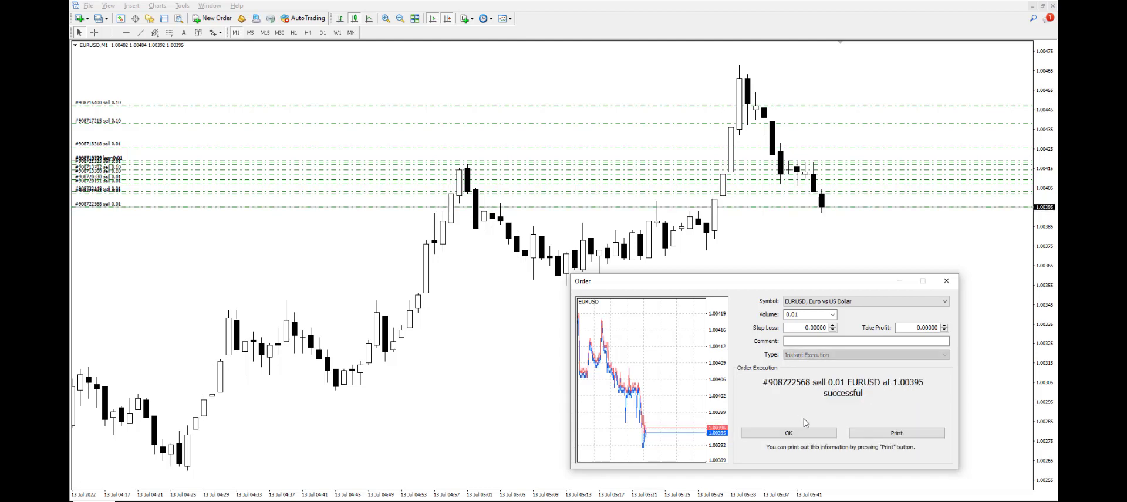
Open a new EURUSD order and keep resubmitting the 0.01-lot instant-execution sell until it is filled, dismissing each result
{"action": "left_click", "coordinate": [808, 438]}
{"action": "left_click", "coordinate": [215, 18]}
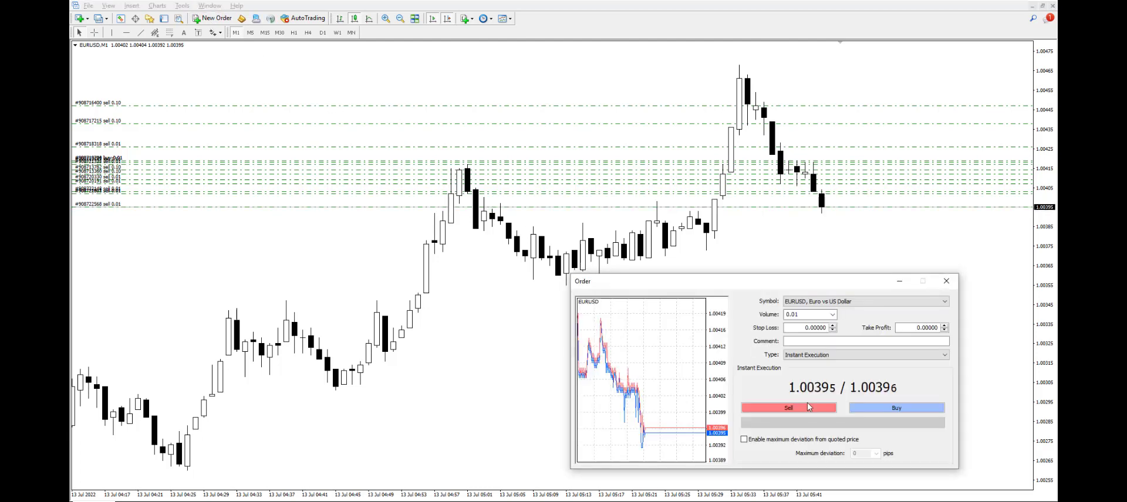
{"action": "left_click", "coordinate": [807, 406]}
{"action": "left_click", "coordinate": [806, 433]}
{"action": "left_click", "coordinate": [810, 408]}
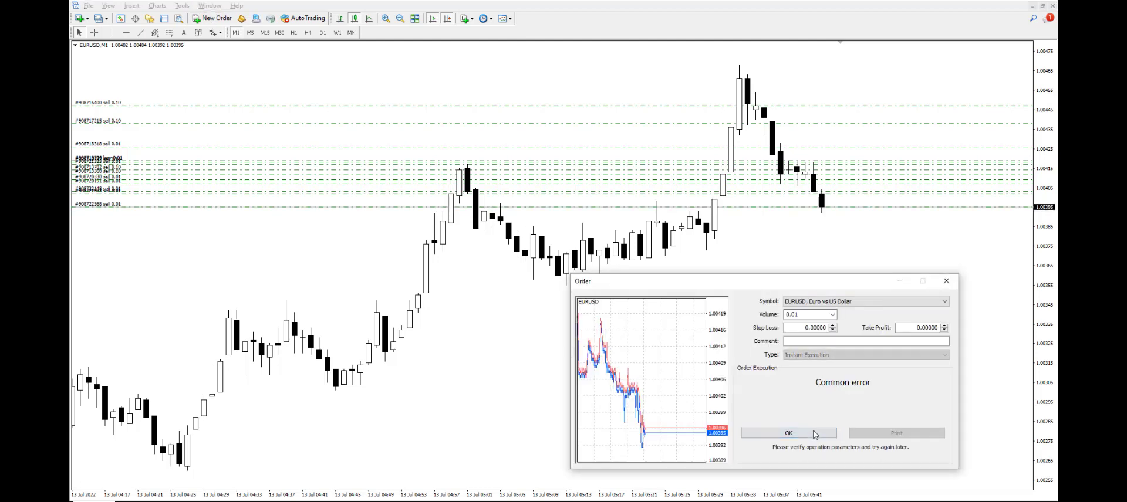
{"action": "left_click", "coordinate": [815, 433]}
{"action": "left_click", "coordinate": [815, 409]}
{"action": "left_click", "coordinate": [814, 434]}
{"action": "left_click", "coordinate": [813, 409]}
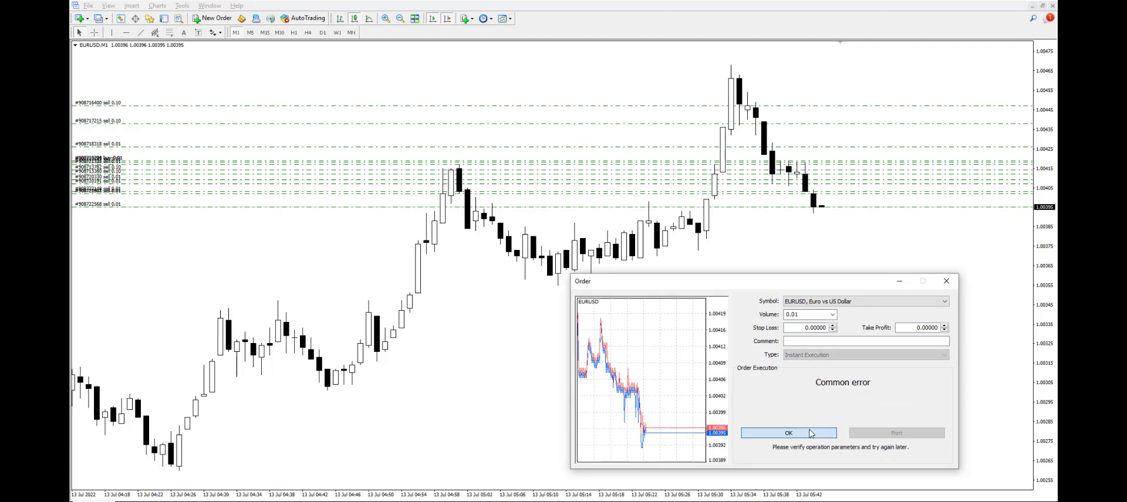
{"action": "left_click", "coordinate": [812, 433]}
{"action": "left_click", "coordinate": [814, 409]}
{"action": "left_click", "coordinate": [813, 433]}
{"action": "left_click", "coordinate": [813, 408]}
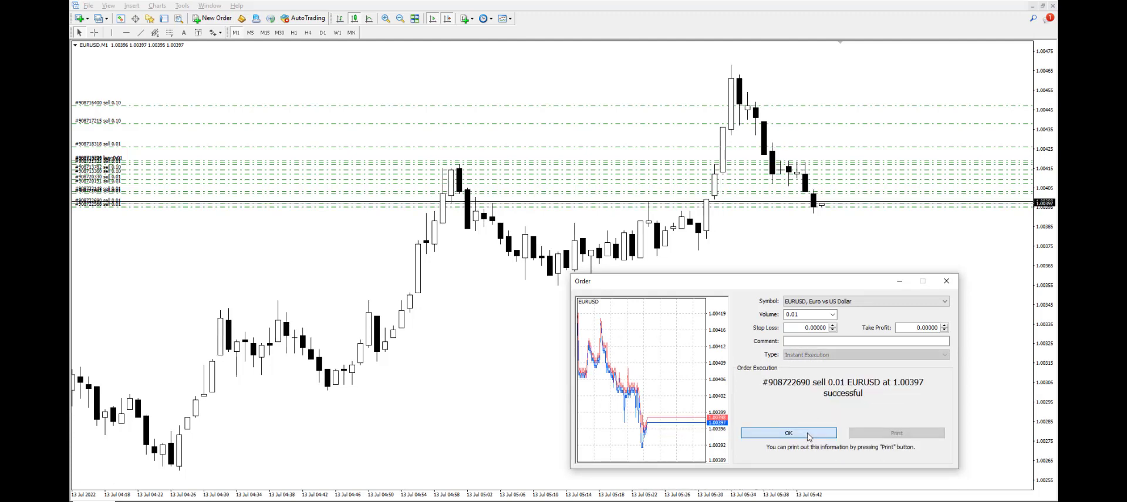
{"action": "left_click", "coordinate": [812, 433]}
{"action": "left_click", "coordinate": [813, 409]}
{"action": "left_click", "coordinate": [811, 436]}
Place a further 0.01-lot EURUSD sell order, retrying it once, and close its confirmation
{"action": "left_click", "coordinate": [212, 18]}
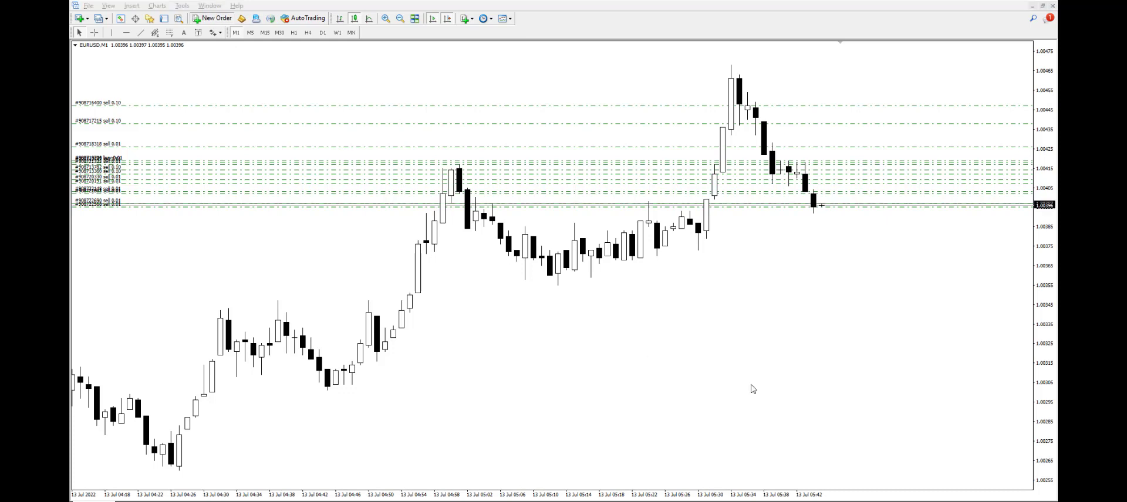
{"action": "left_click", "coordinate": [806, 407]}
{"action": "left_click", "coordinate": [813, 433]}
{"action": "left_click", "coordinate": [812, 408]}
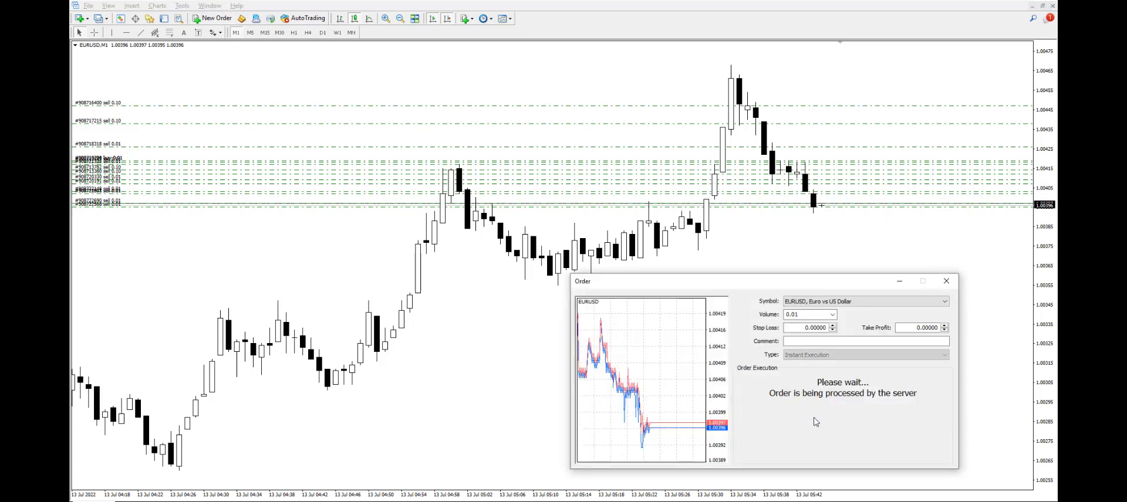
{"action": "left_click", "coordinate": [816, 437]}
Open another 0.01-lot EURUSD order, resubmit the sell after each rejection, and accept the requote at 1.00393
{"action": "left_click", "coordinate": [212, 19]}
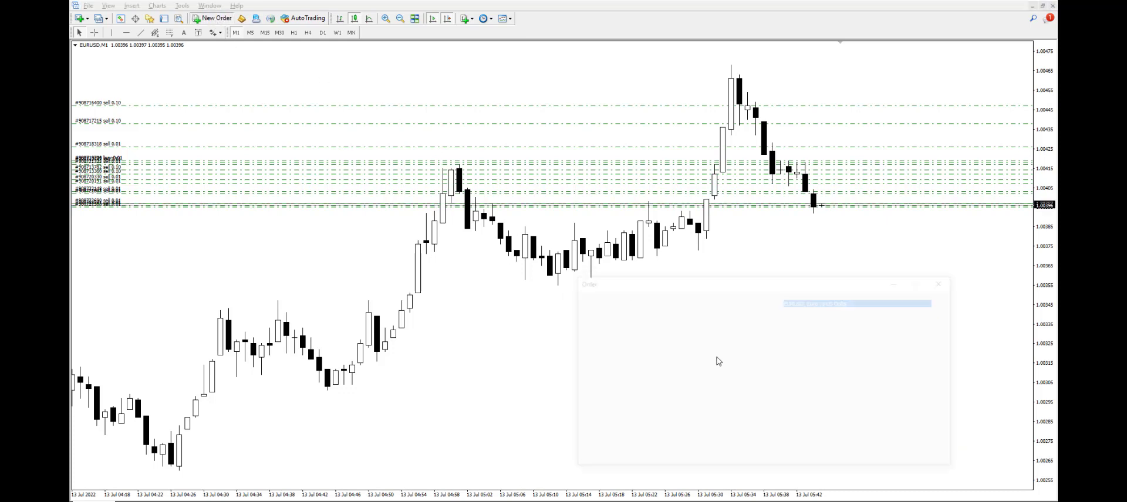
{"action": "left_click", "coordinate": [785, 405]}
{"action": "left_click", "coordinate": [803, 433]}
{"action": "left_click", "coordinate": [790, 408]}
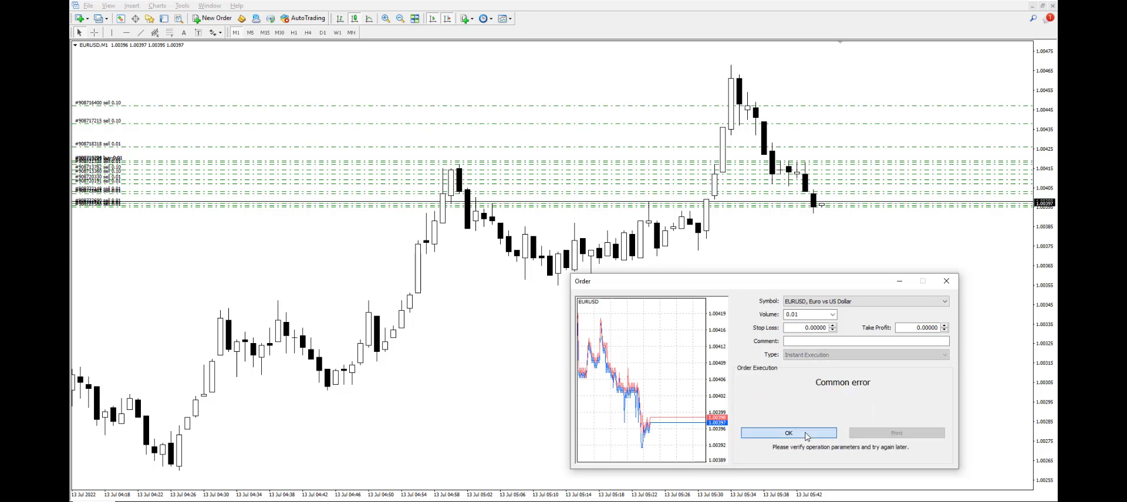
{"action": "left_click", "coordinate": [807, 436]}
{"action": "left_click", "coordinate": [805, 408]}
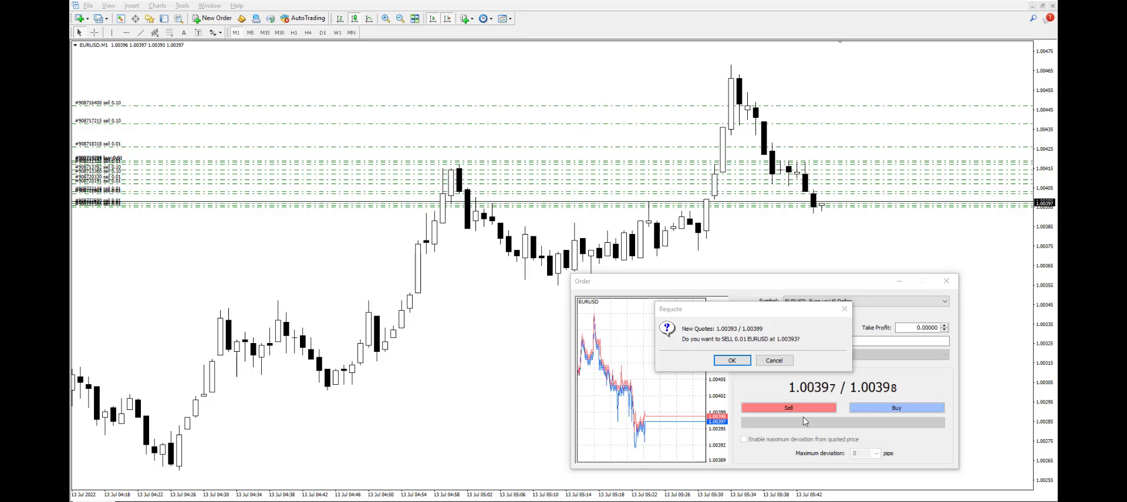
{"action": "key", "text": "Return"}
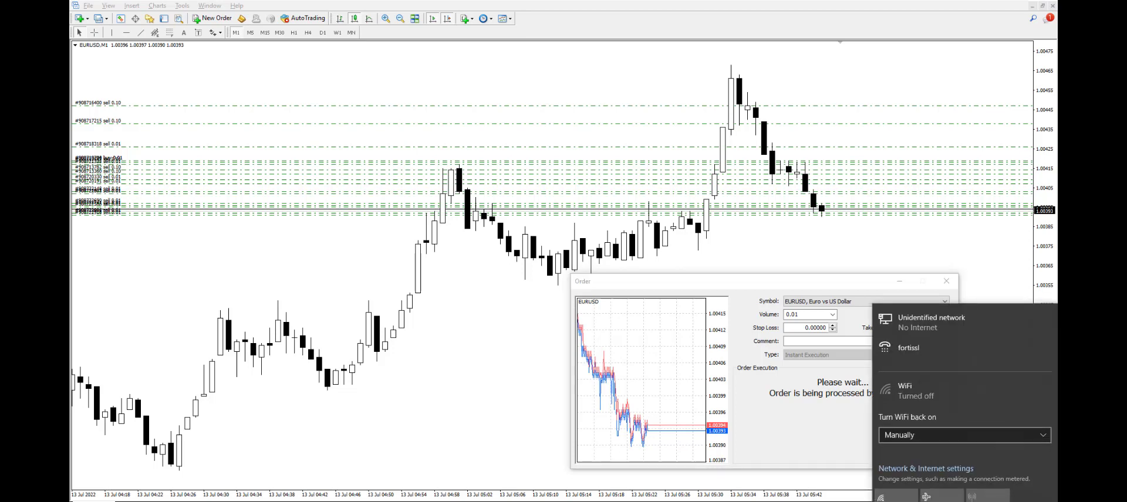
Send a 0.01-lot EURUSD sell while WiFi is off, turn WiFi back on, and dismiss the order results
{"action": "left_click", "coordinate": [783, 410]}
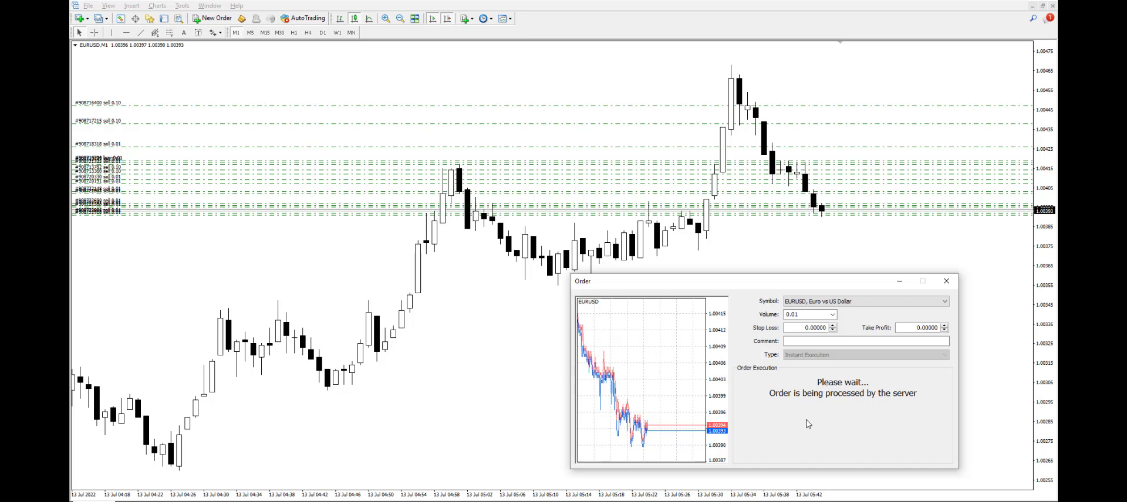
{"action": "left_click", "coordinate": [997, 501]}
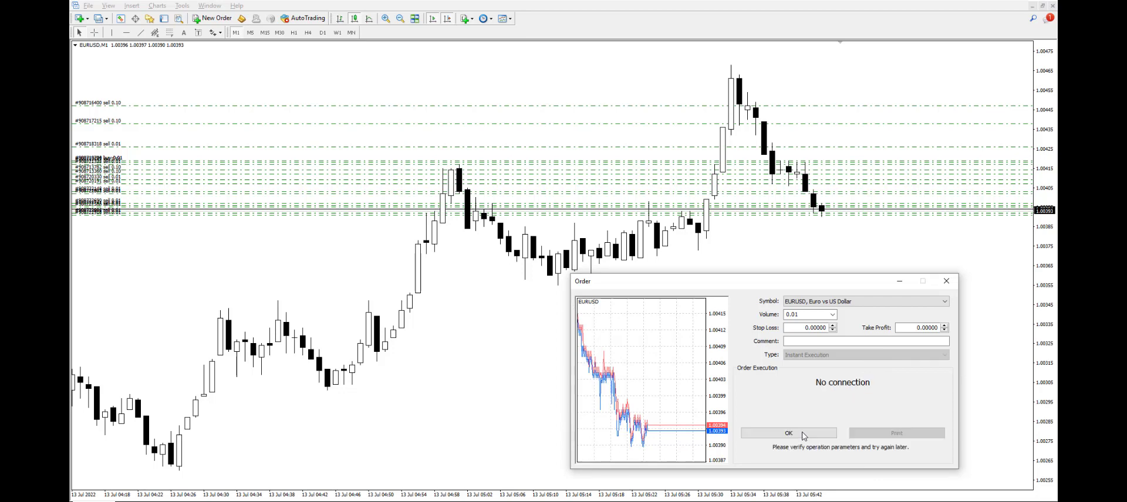
{"action": "left_click", "coordinate": [802, 436]}
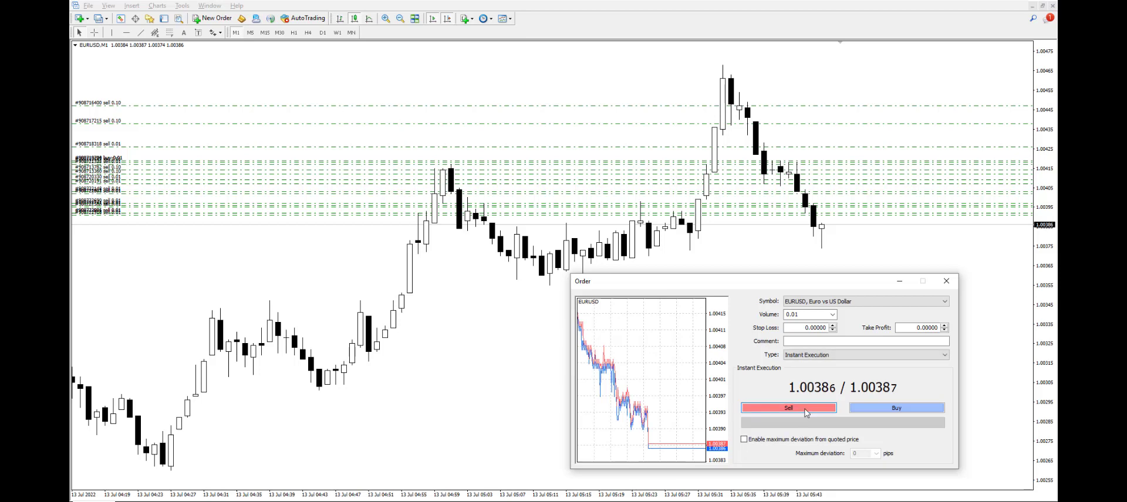
{"action": "left_click", "coordinate": [807, 435]}
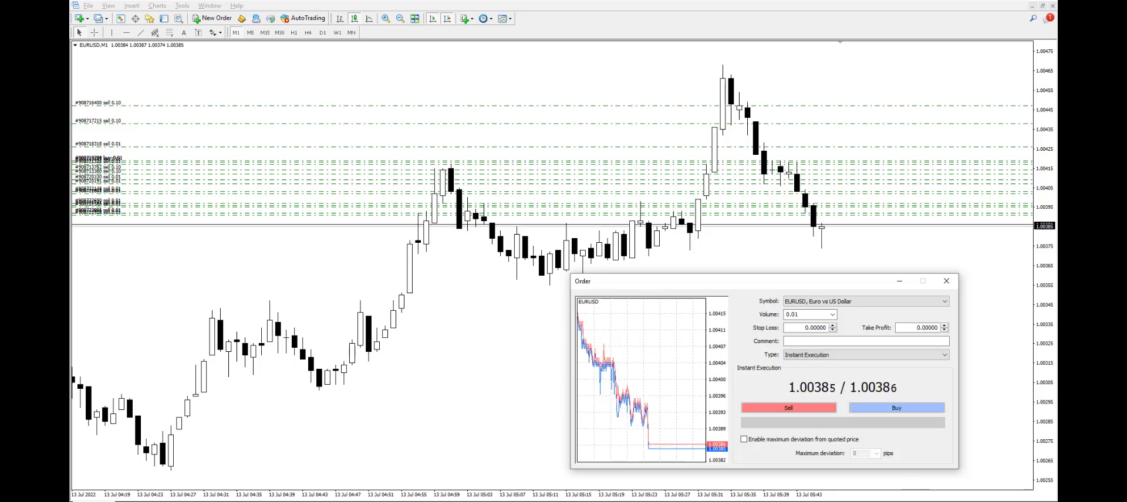